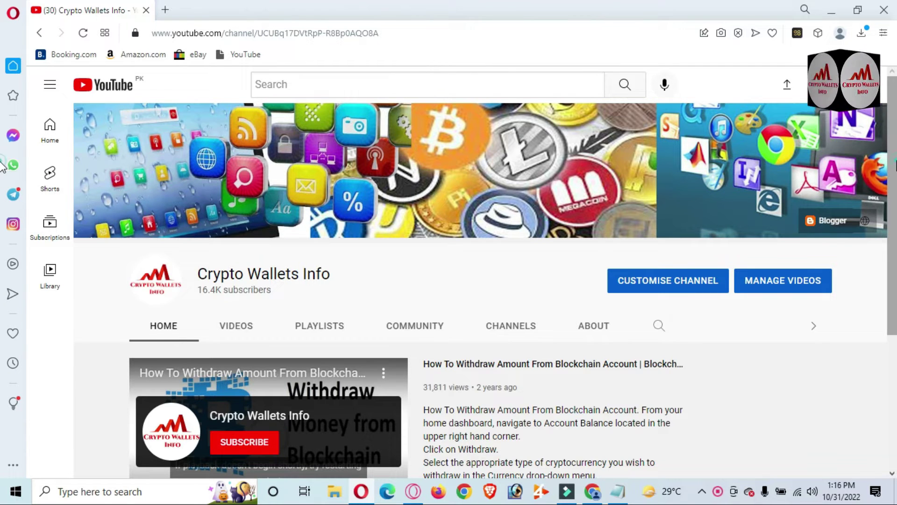
# Open the Coin98 wallet extension popup, then close it again.
pyautogui.scroll(-5, 895, 271)
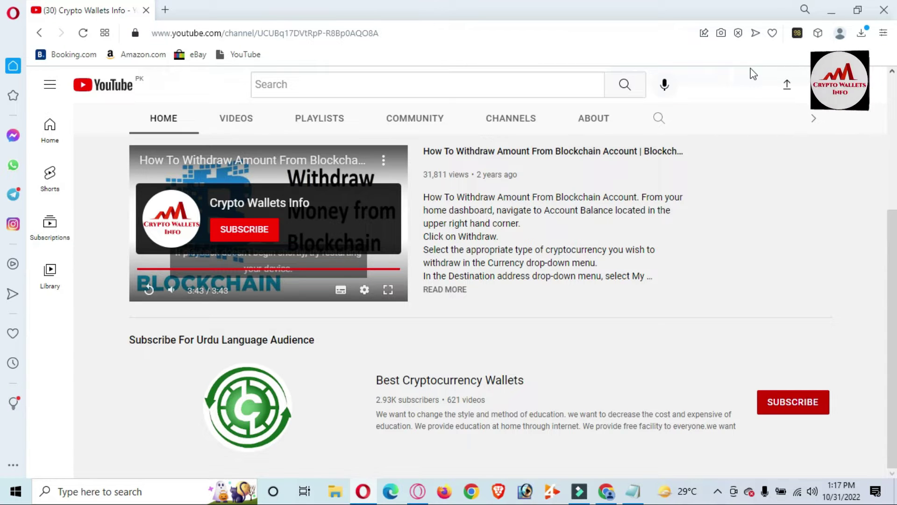
pyautogui.click(799, 36)
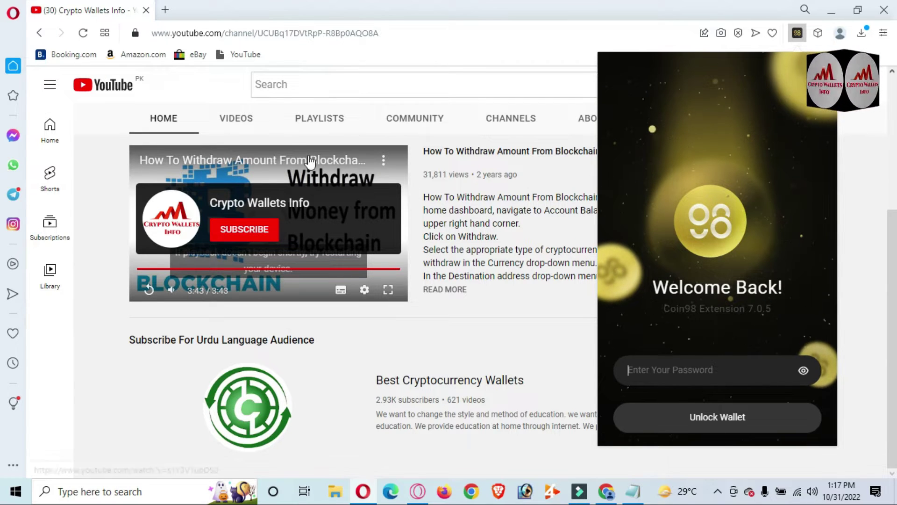
pyautogui.click(202, 80)
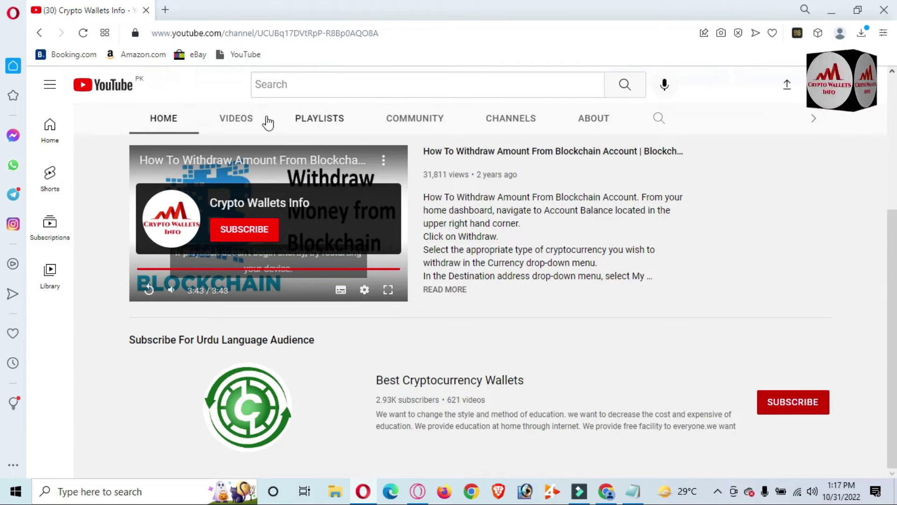
# Show the channel's Videos tab and scroll through its Coin98 and SafePal uploads.
pyautogui.click(242, 124)
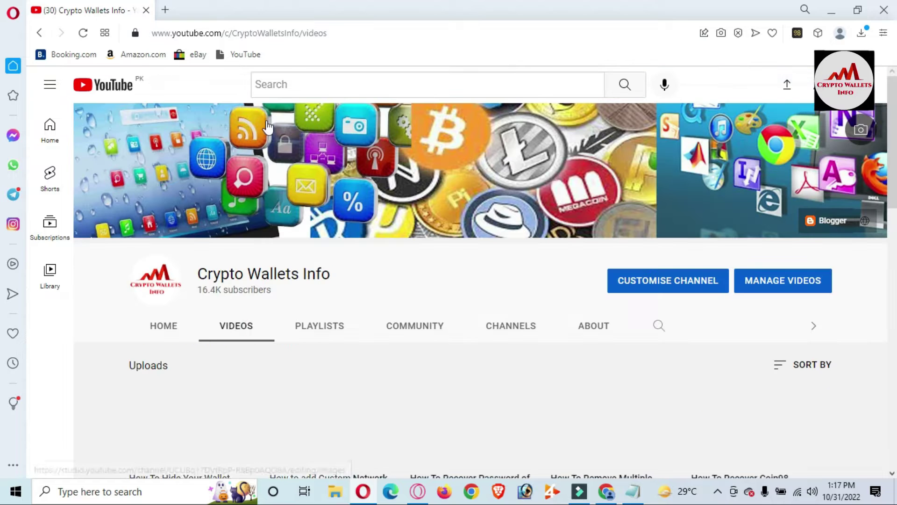
pyautogui.scroll(-3, 2, 178)
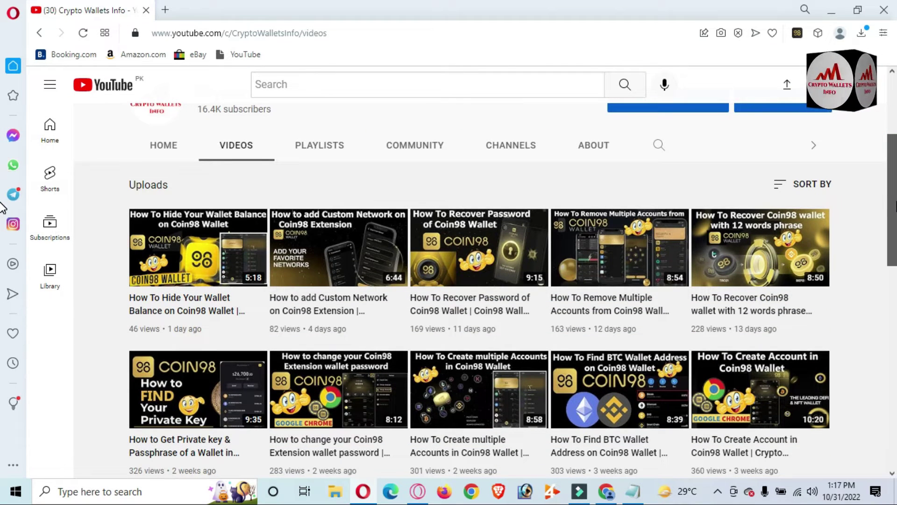
pyautogui.scroll(-2, 2, 206)
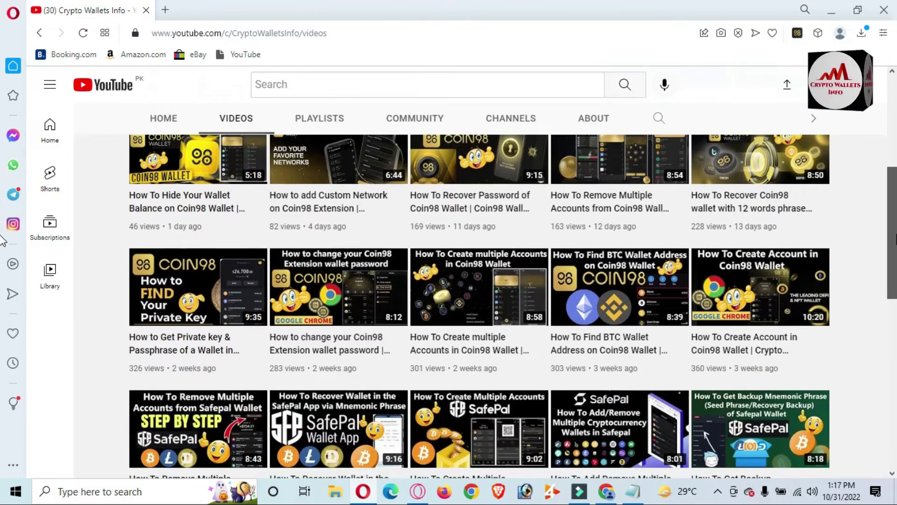
pyautogui.scroll(-1, 2, 244)
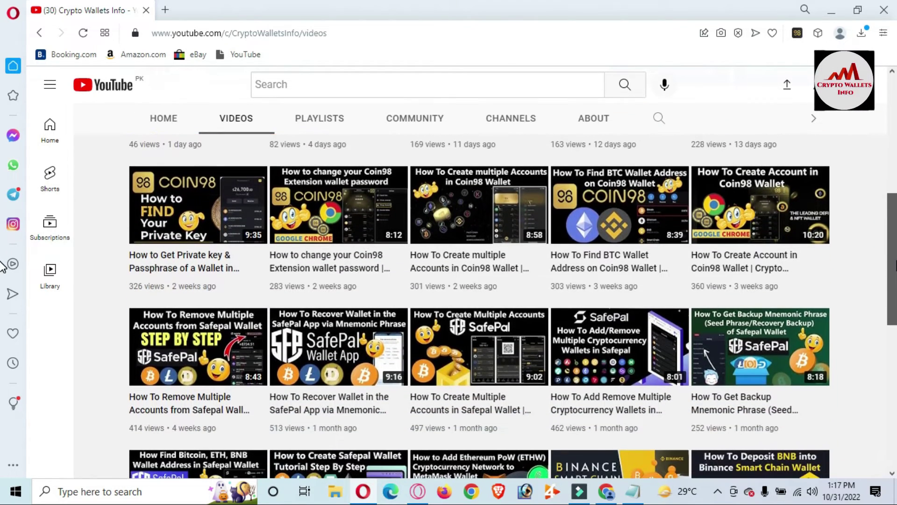
pyautogui.scroll(3, 2, 213)
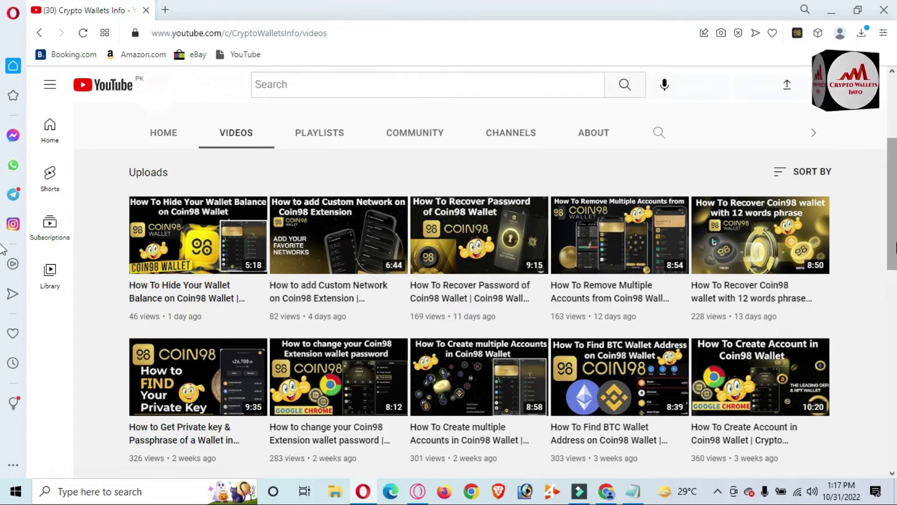
# Bring up the 'key' note, select its 12-word phrase line, then minimize Notepad.
pyautogui.click(633, 493)
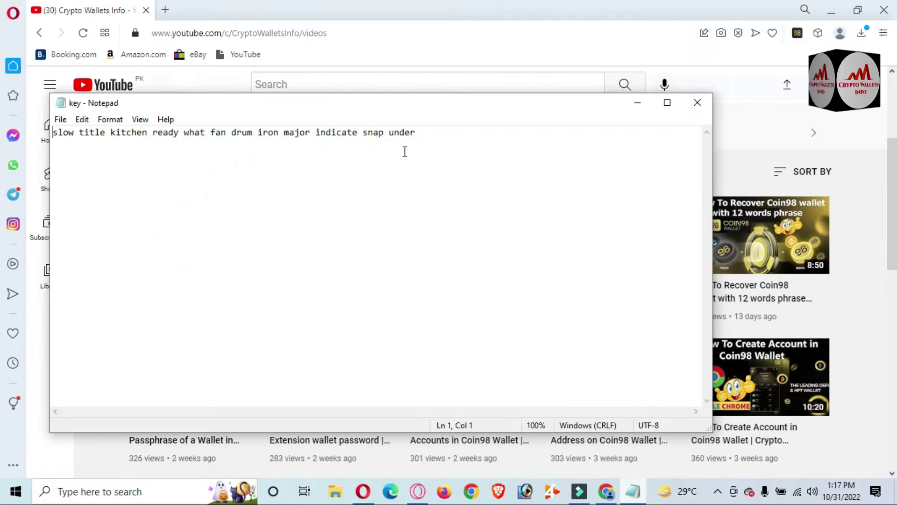
pyautogui.tripleClick(419, 137)
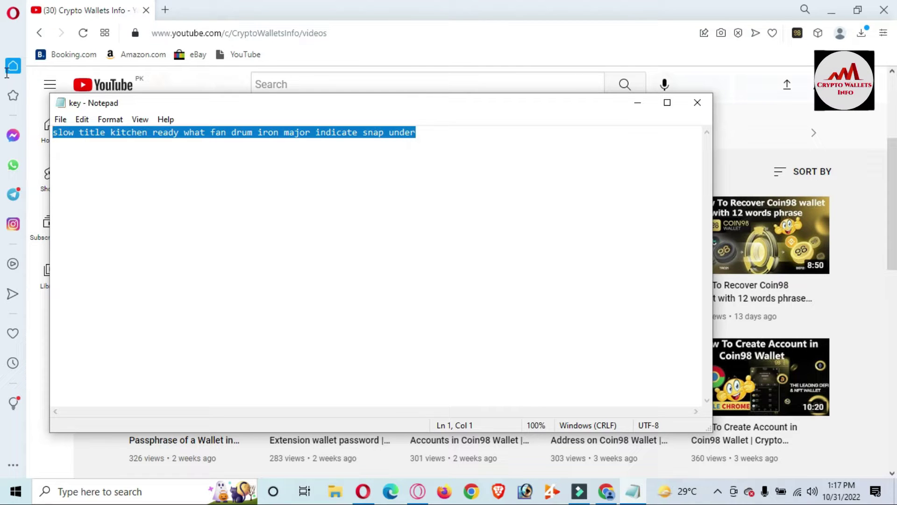
pyautogui.moveTo(49, 75)
pyautogui.mouseDown()
pyautogui.moveTo(317, 115)
pyautogui.moveTo(45, 147)
pyautogui.mouseUp()
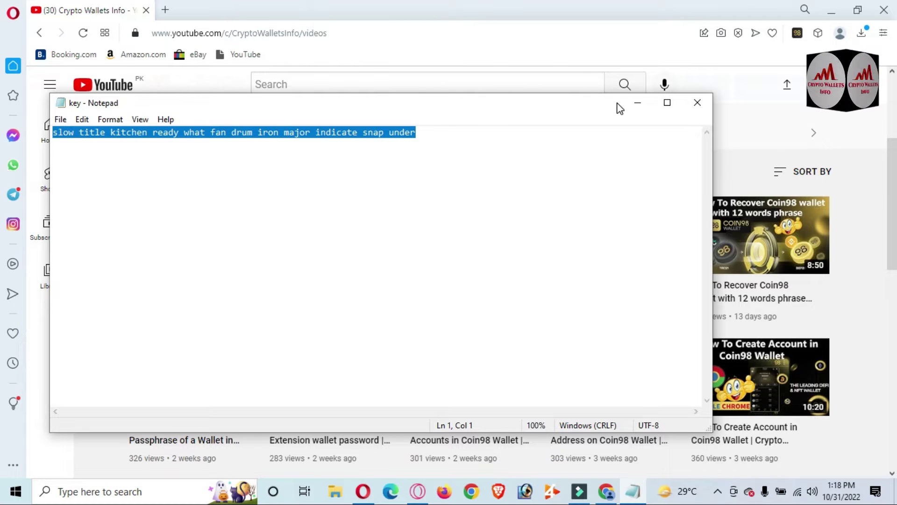
pyautogui.click(637, 104)
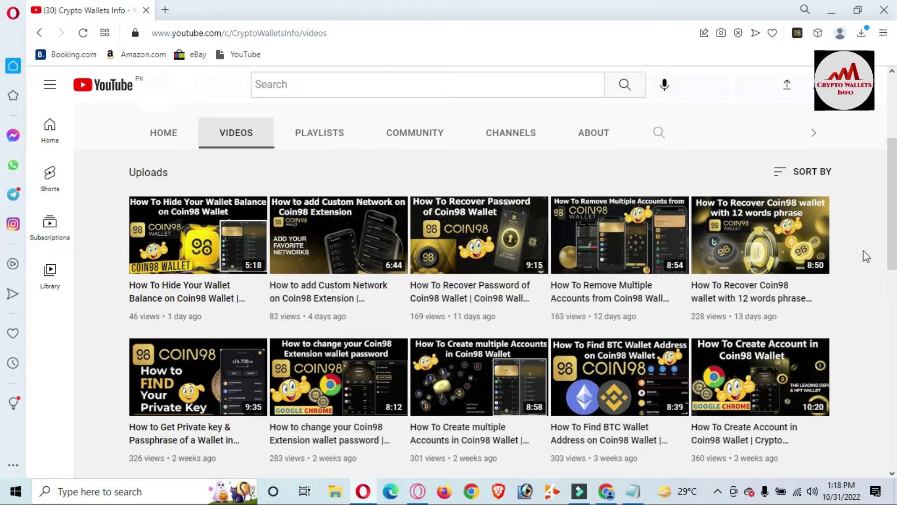
# In Chrome, search Google for 'metamask wallet' using the address-bar suggestion.
pyautogui.click(606, 491)
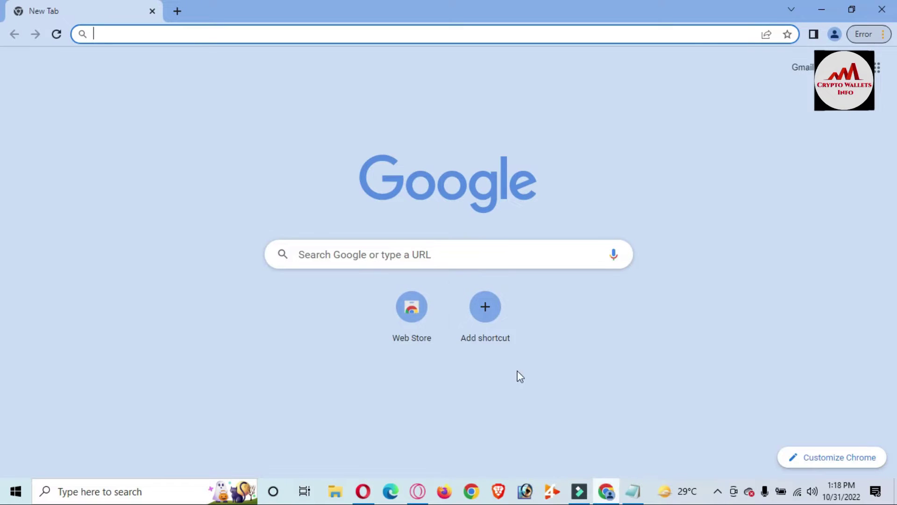
pyautogui.click(201, 23)
pyautogui.write('meta')
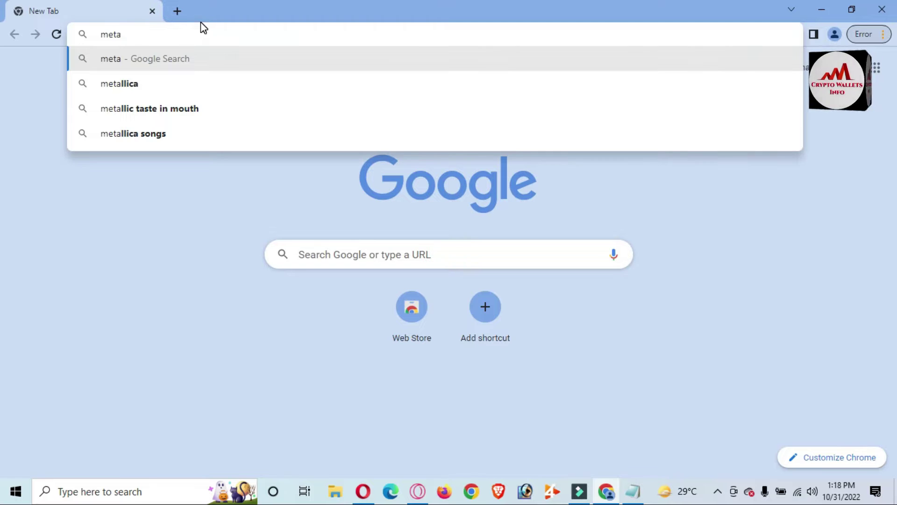
pyautogui.write('mask')
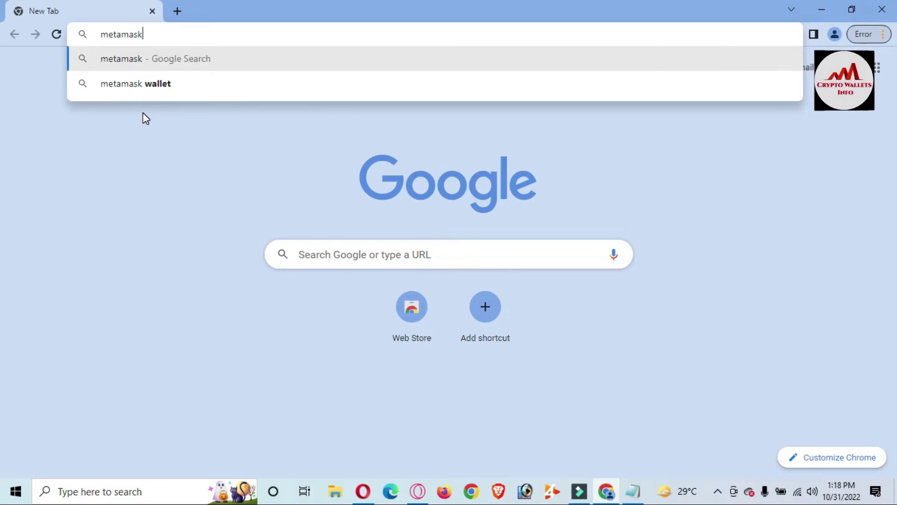
pyautogui.click(156, 84)
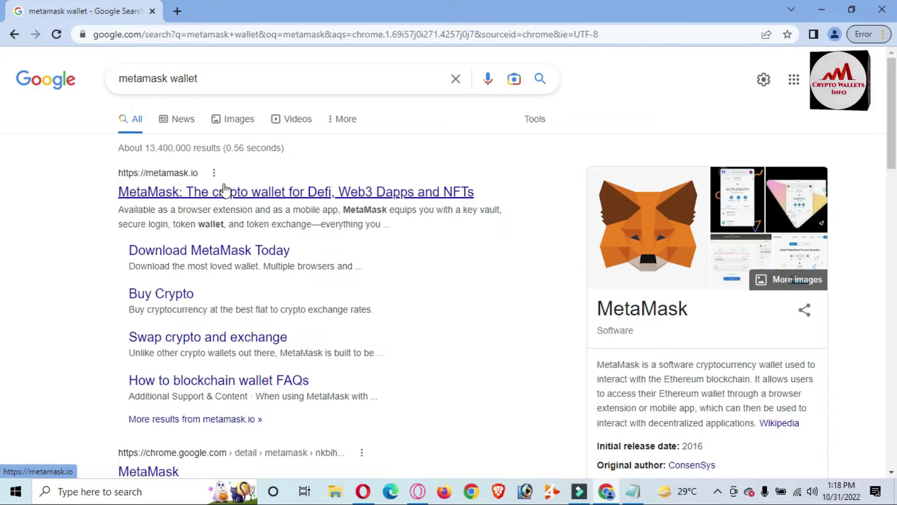
# Open the official metamask.io result and look over its home page.
pyautogui.click(276, 193)
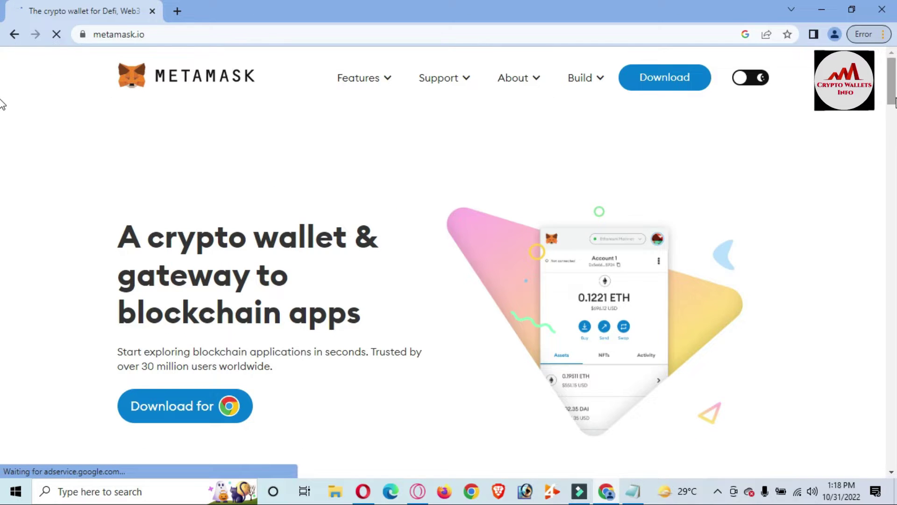
pyautogui.scroll(-1, 2, 103)
pyautogui.scroll(1, 2, 93)
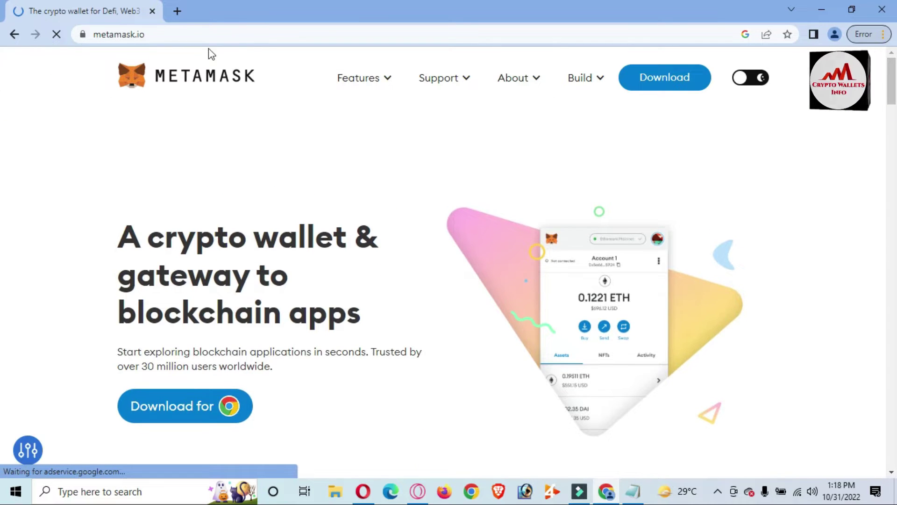
pyautogui.click(157, 34)
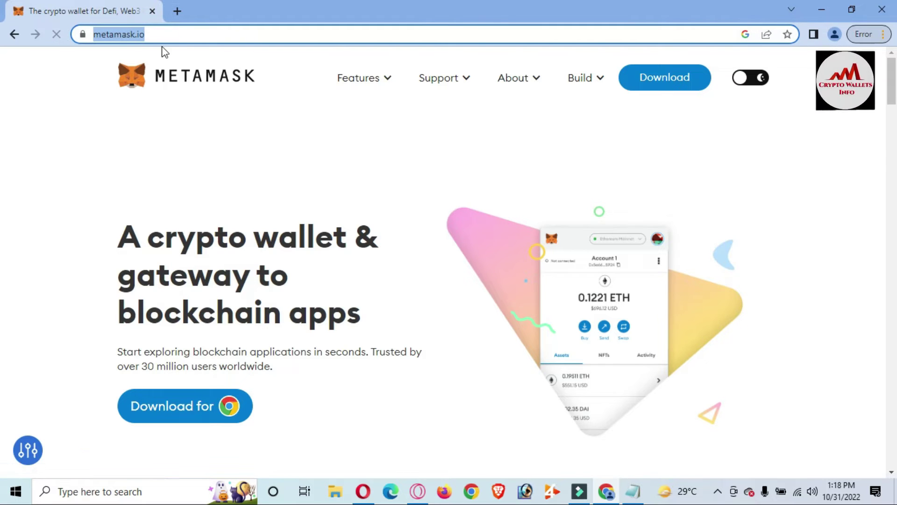
pyautogui.click(66, 151)
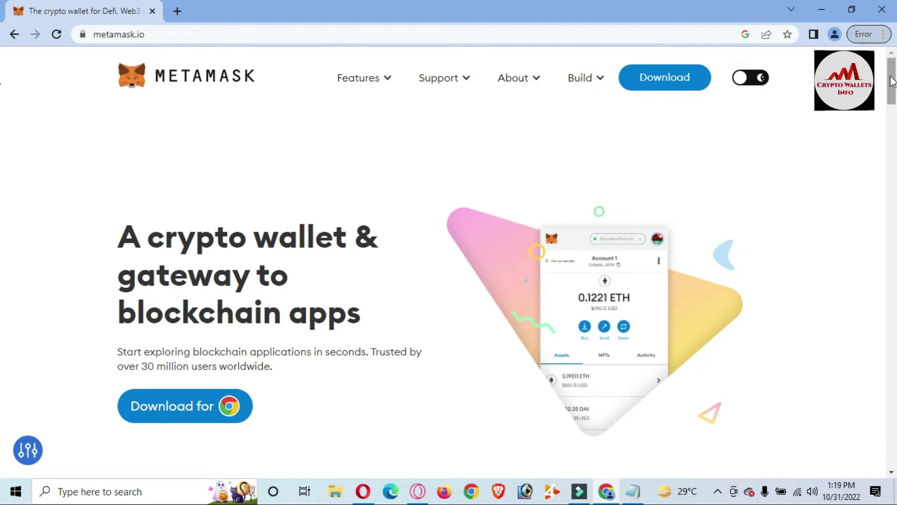
pyautogui.moveTo(895, 87)
pyautogui.mouseDown()
pyautogui.moveTo(895, 401)
pyautogui.moveTo(895, 89)
pyautogui.mouseUp()
# Go to the MetaMask download page and scroll to the 'Install MetaMask for Chrome' option.
pyautogui.click(665, 80)
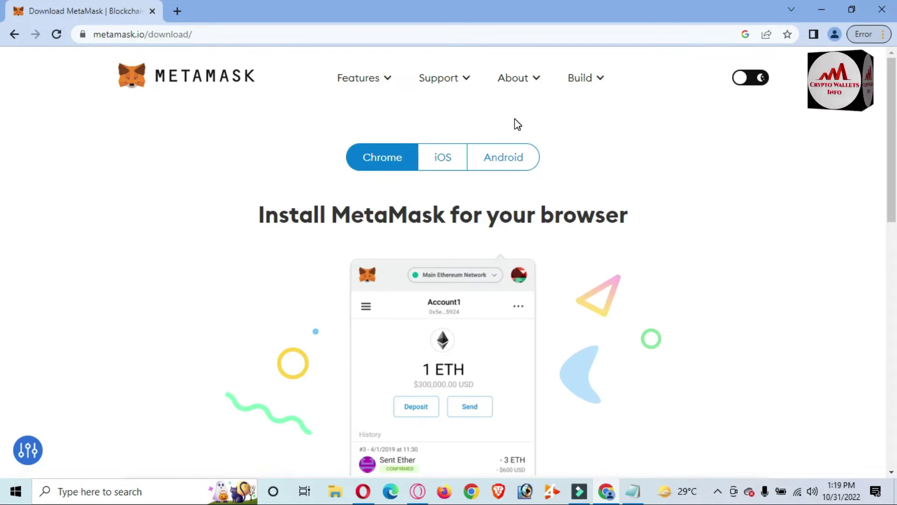
pyautogui.moveTo(896, 129); pyautogui.dragTo(896, 137)
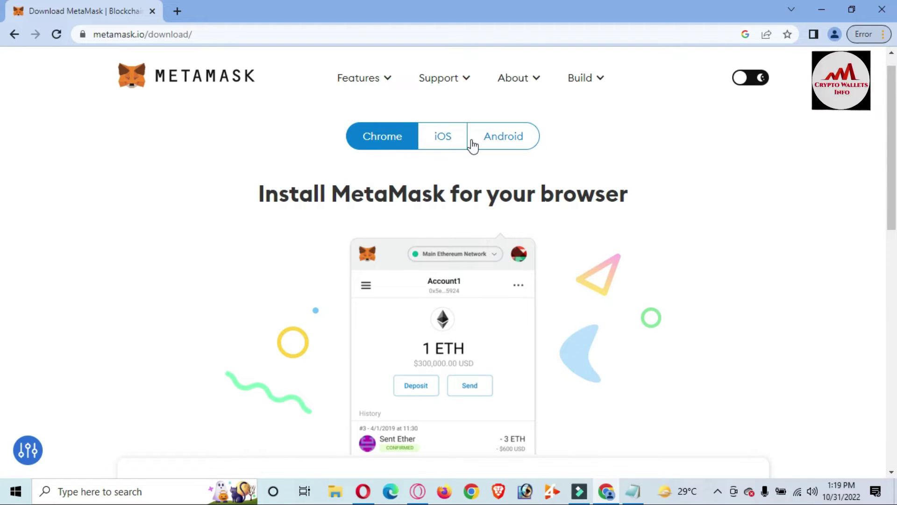
pyautogui.moveTo(893, 145)
pyautogui.mouseDown()
pyautogui.moveTo(893, 204)
pyautogui.moveTo(893, 144)
pyautogui.mouseUp()
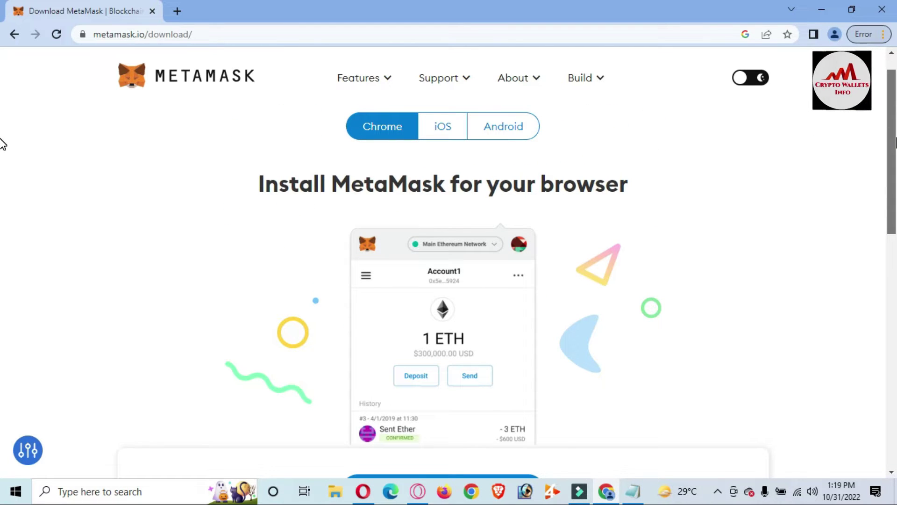
pyautogui.moveTo(893, 142)
pyautogui.mouseDown()
pyautogui.moveTo(893, 317)
pyautogui.moveTo(893, 166)
pyautogui.moveTo(893, 204)
pyautogui.mouseUp()
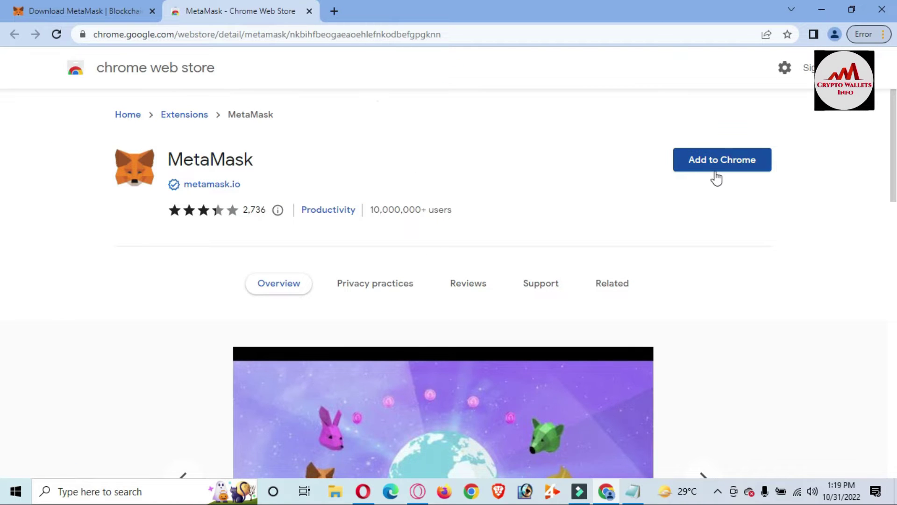
# Add MetaMask to Chrome and confirm with 'Add extension'.
pyautogui.click(717, 176)
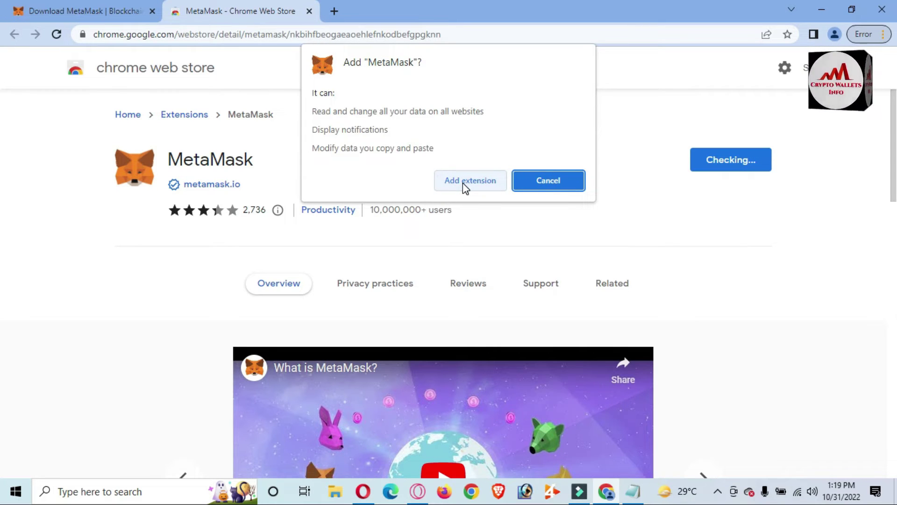
pyautogui.click(464, 185)
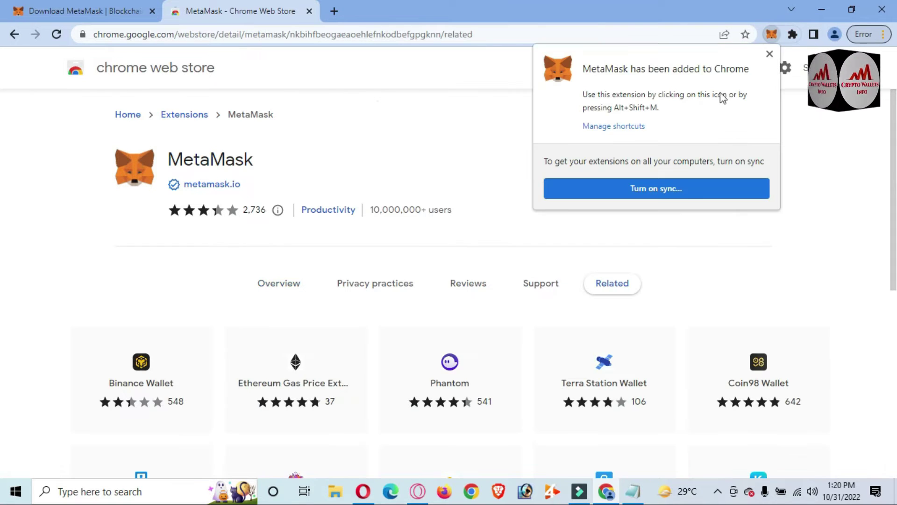
# Dismiss the extension-added notice and pin MetaMask in Chrome's Extensions menu.
pyautogui.click(770, 54)
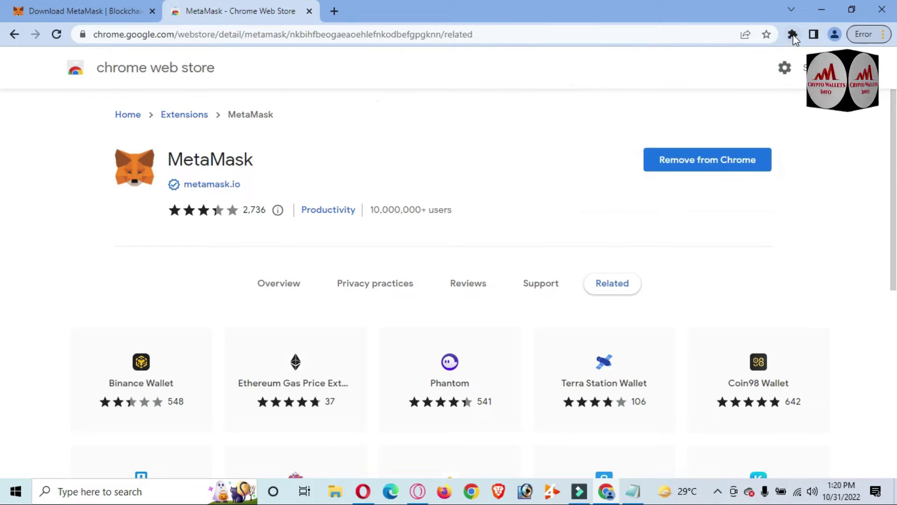
pyautogui.click(793, 34)
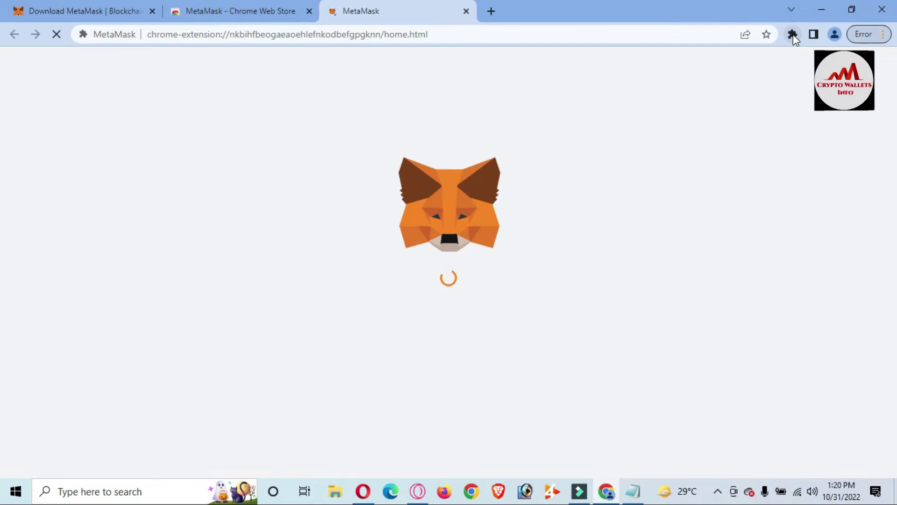
pyautogui.click(793, 35)
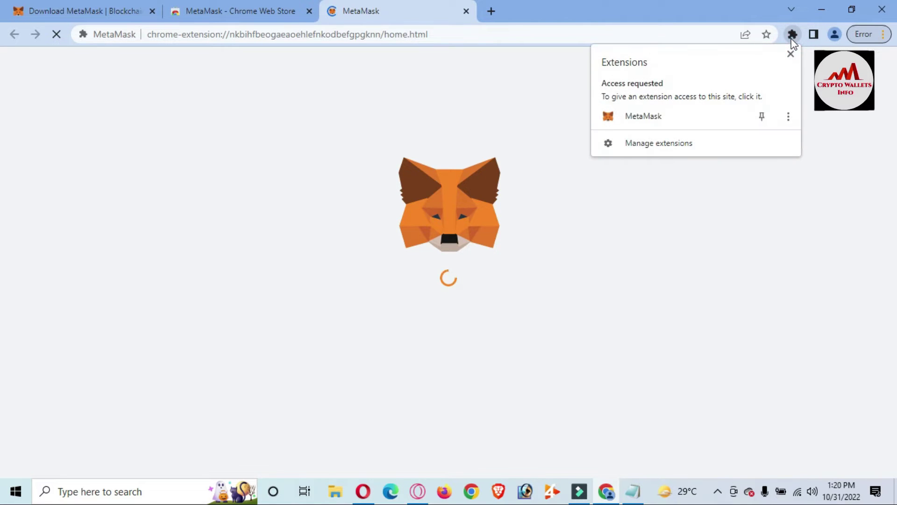
pyautogui.click(762, 117)
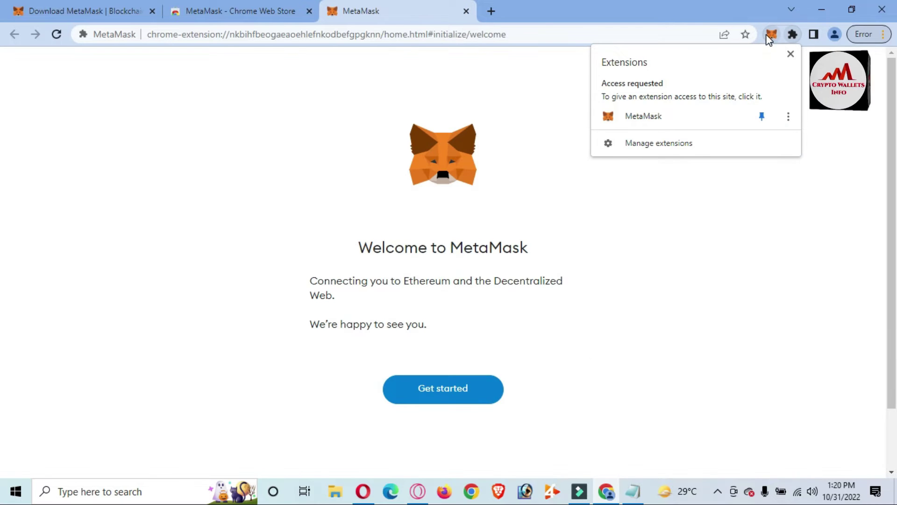
pyautogui.click(840, 156)
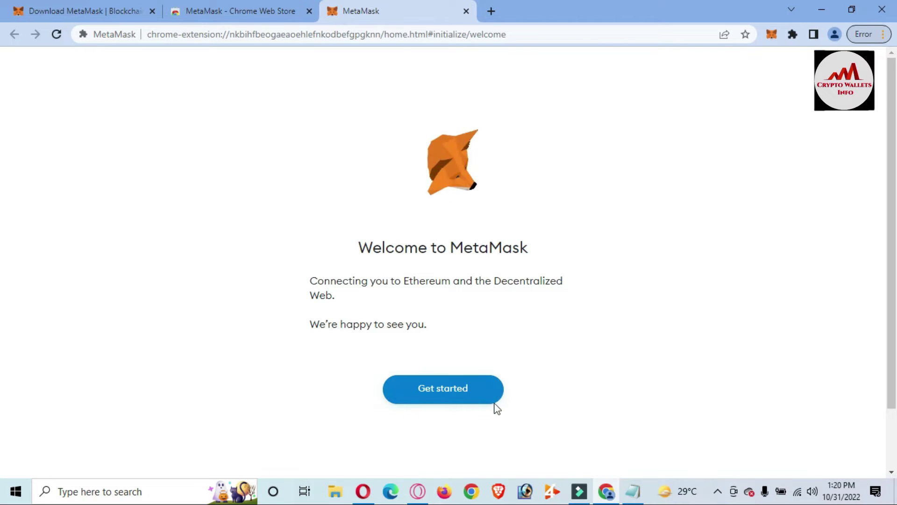
# Start MetaMask setup with 'Get started' and read the usage-data consent page.
pyautogui.click(433, 401)
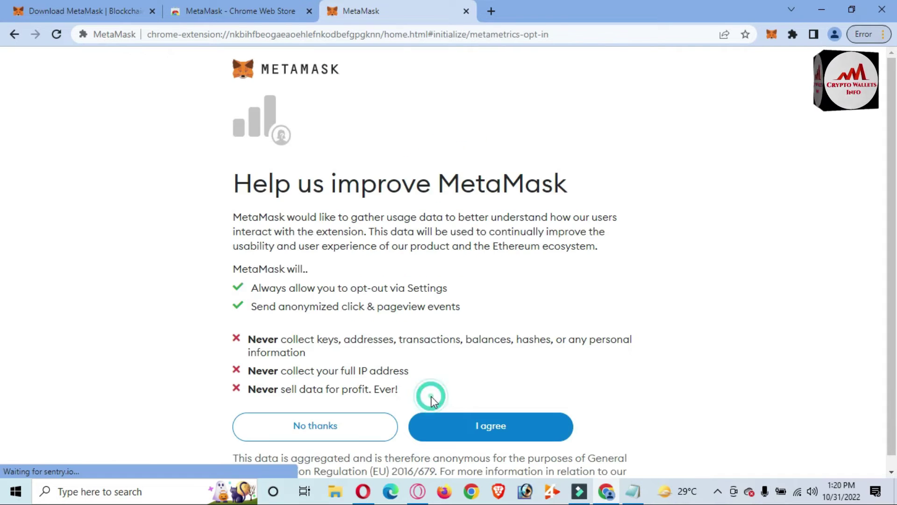
pyautogui.scroll(-1, 2, 187)
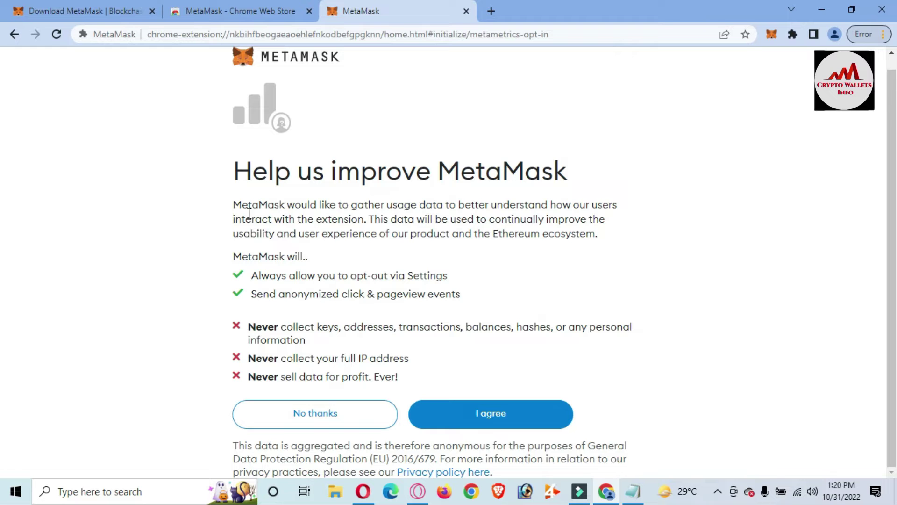
pyautogui.moveTo(235, 205); pyautogui.dragTo(498, 257)
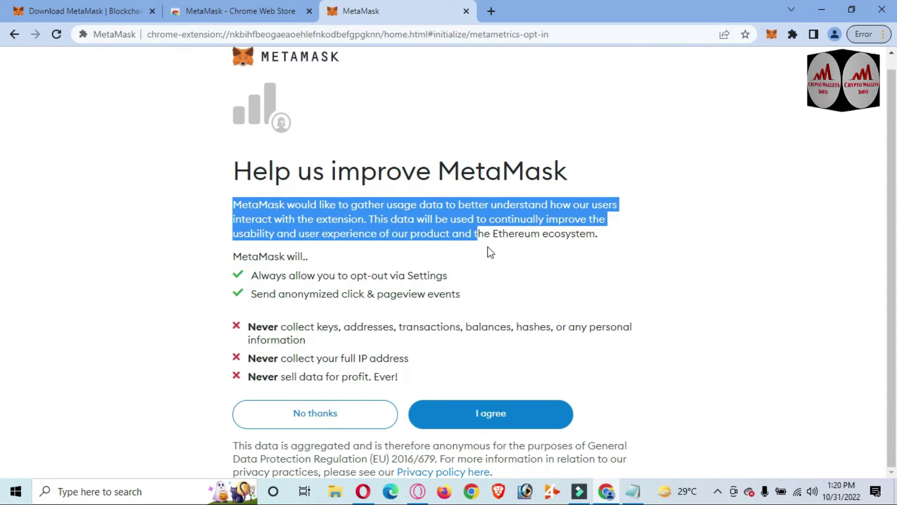
pyautogui.click(522, 295)
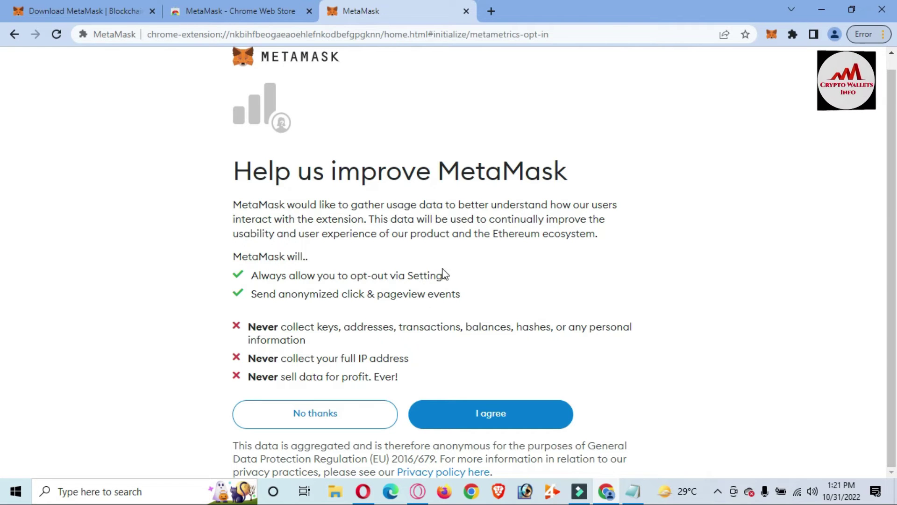
# Agree to share anonymized usage data, then briefly check the phrase in Notepad.
pyautogui.click(467, 420)
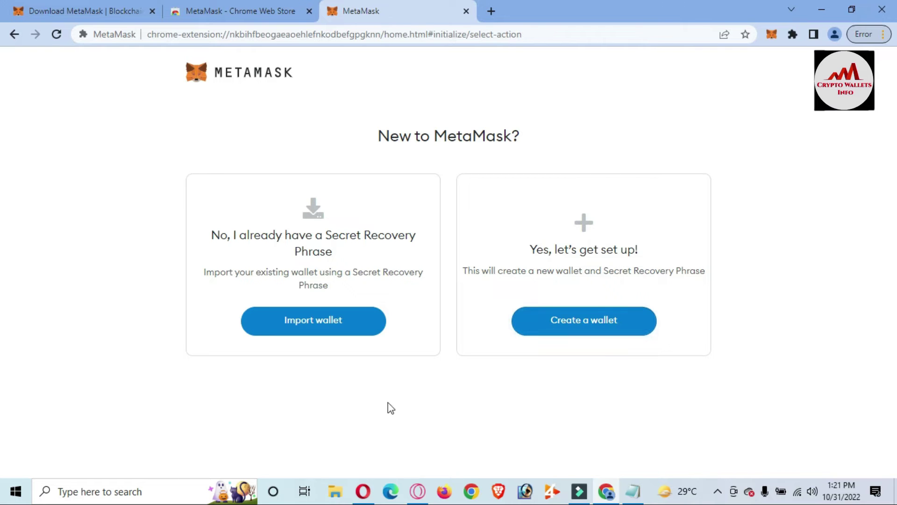
pyautogui.click(632, 491)
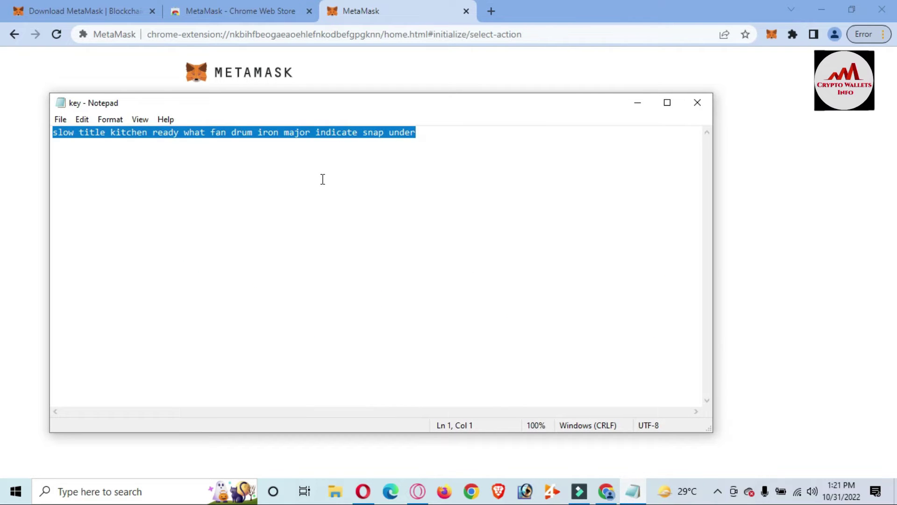
pyautogui.click(475, 169)
pyautogui.click(841, 198)
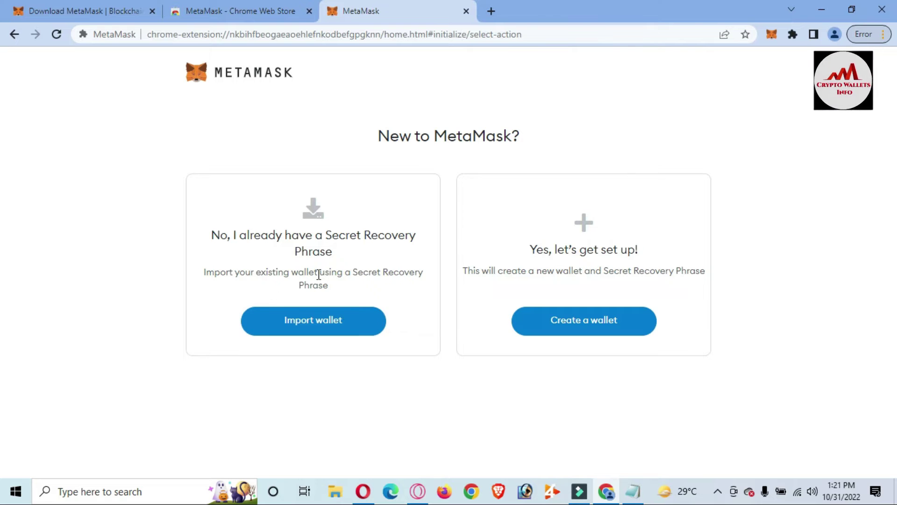
# Choose Import wallet, select 'I have a 12-word phrase', and focus word field 1.
pyautogui.click(311, 319)
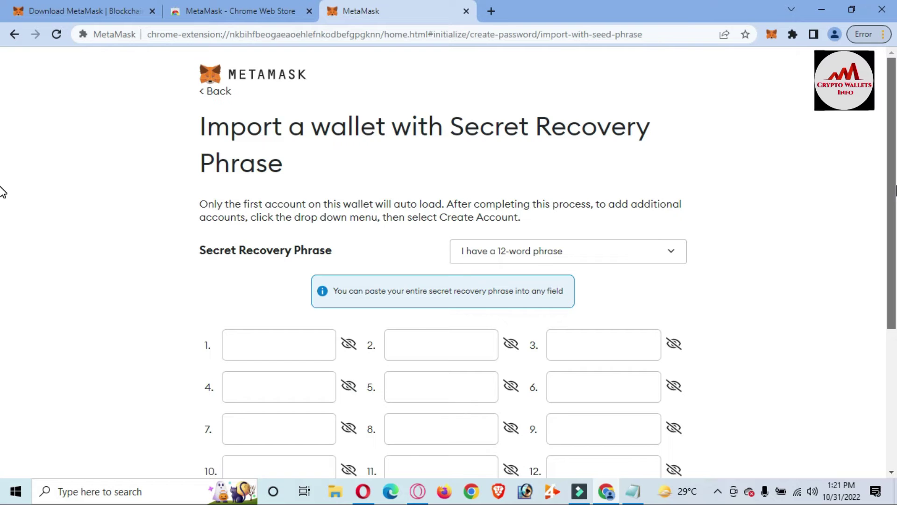
pyautogui.scroll(-3, 3, 205)
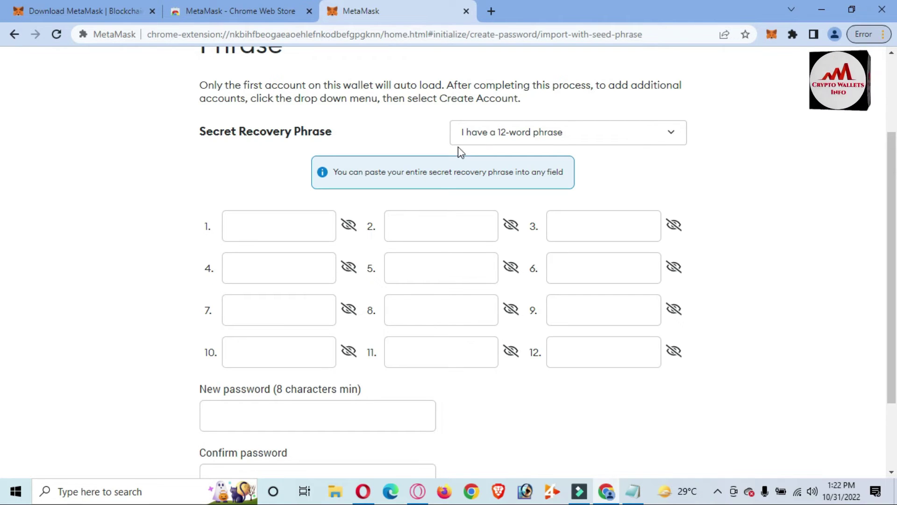
pyautogui.click(678, 135)
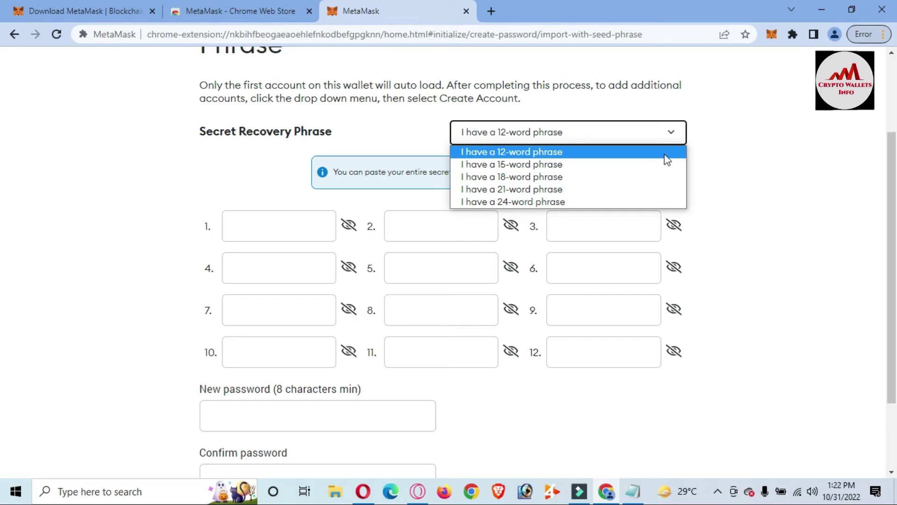
pyautogui.click(785, 174)
pyautogui.click(633, 491)
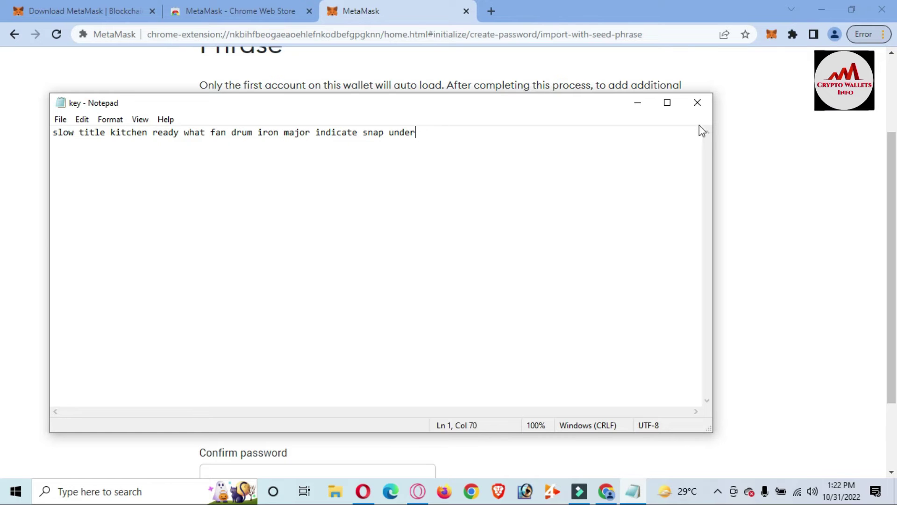
pyautogui.click(801, 148)
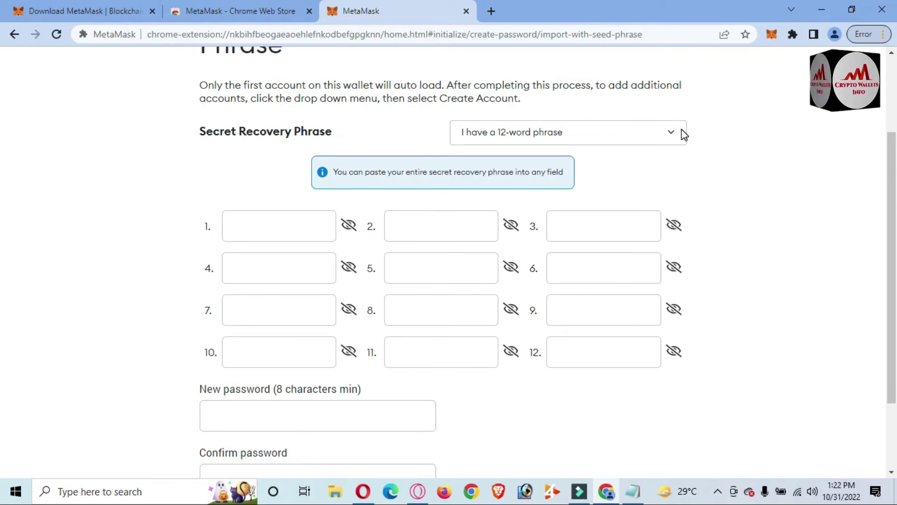
pyautogui.click(671, 140)
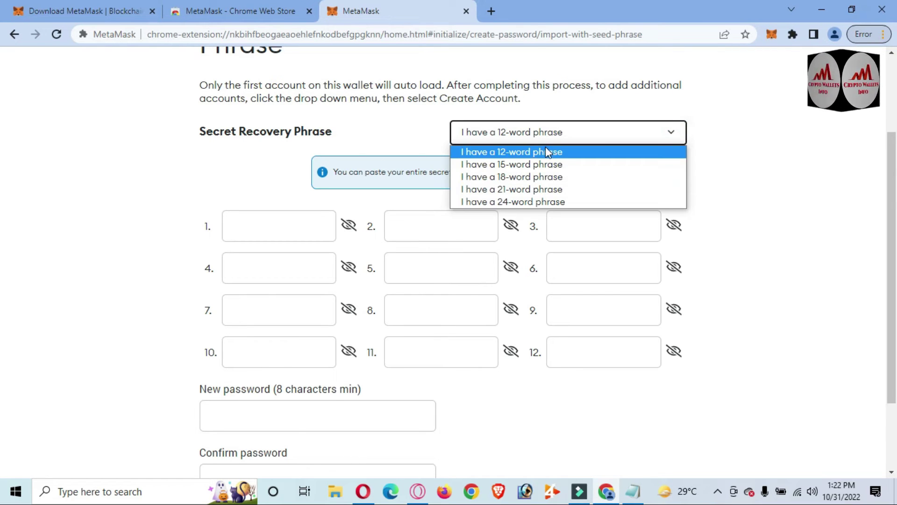
pyautogui.click(544, 148)
pyautogui.scroll(-3, 2, 261)
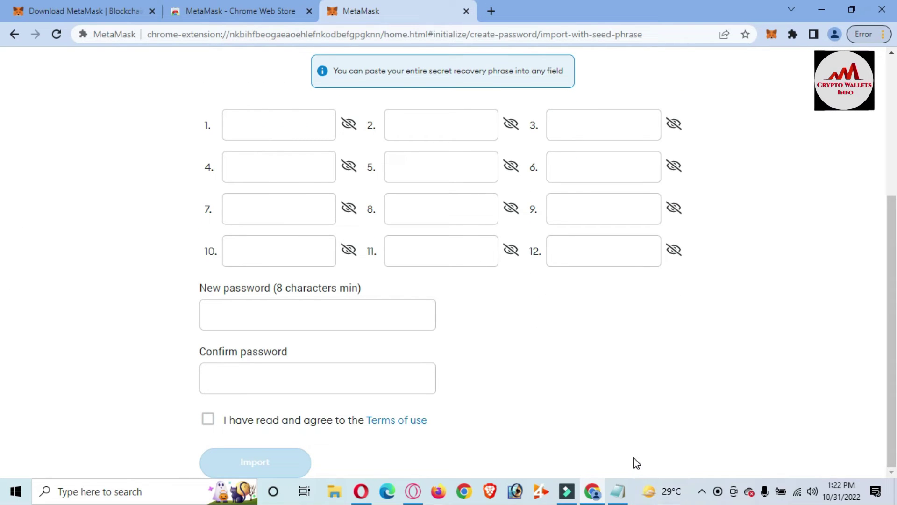
pyautogui.click(267, 129)
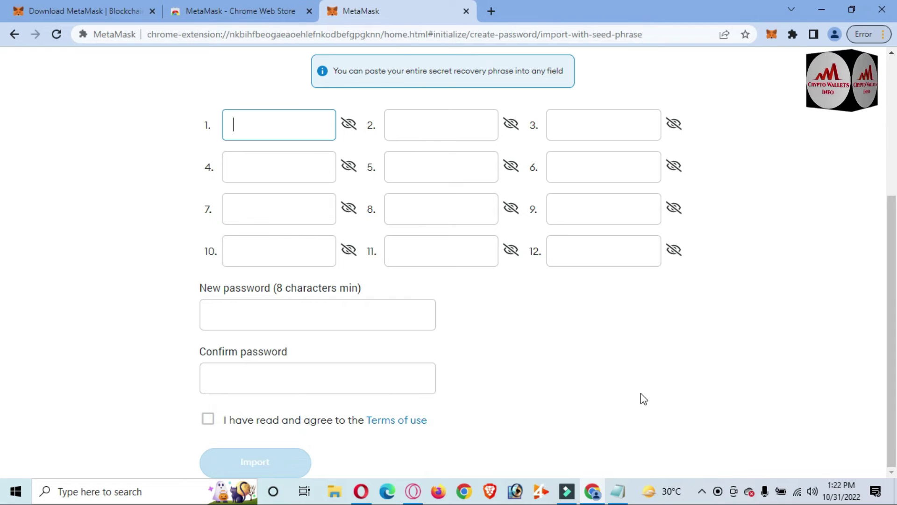
# Copy the phrase line from the 'key' note, paste it into slot 1, and check the first word.
pyautogui.click(618, 491)
pyautogui.moveTo(429, 133); pyautogui.dragTo(36, 100)
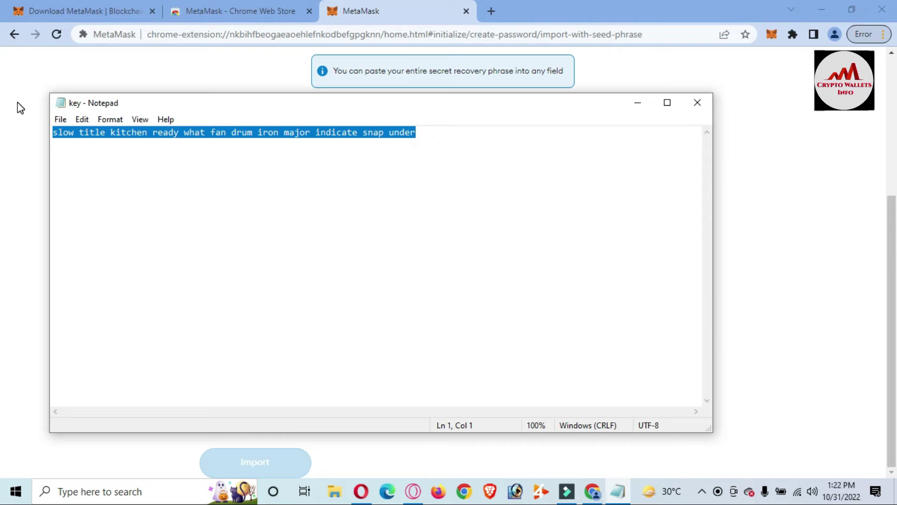
pyautogui.click(826, 178)
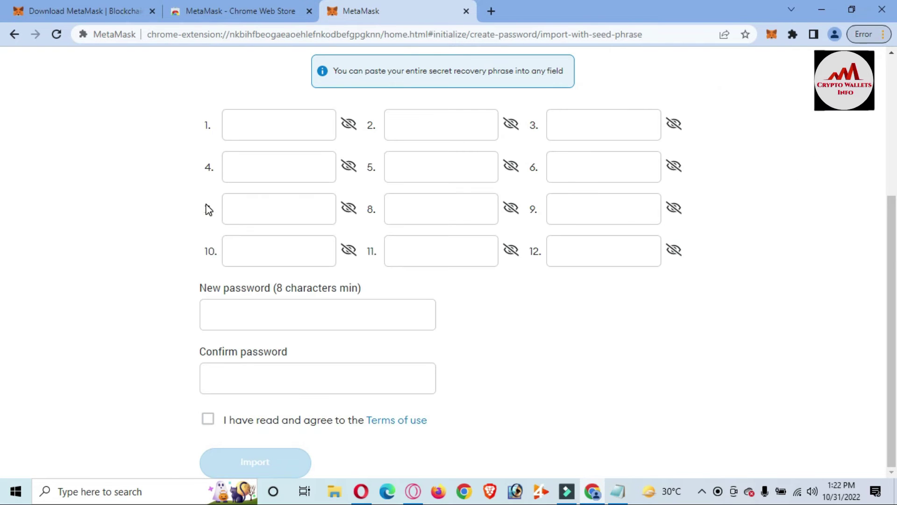
pyautogui.click(260, 122)
pyautogui.hotkey('ctrl', 'v')
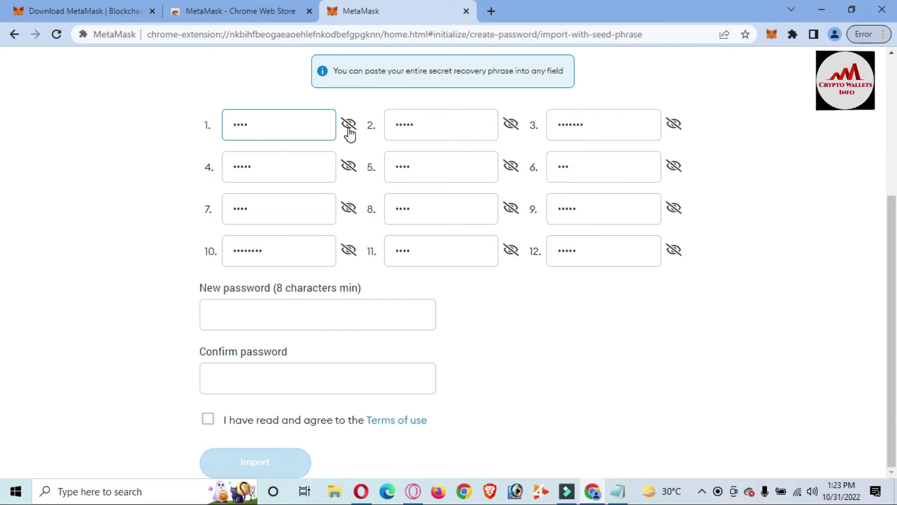
pyautogui.click(348, 125)
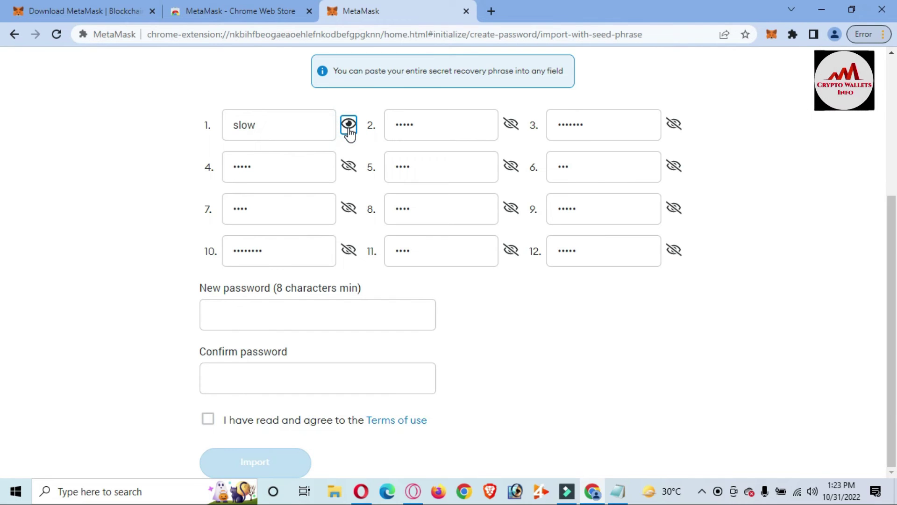
pyautogui.click(347, 127)
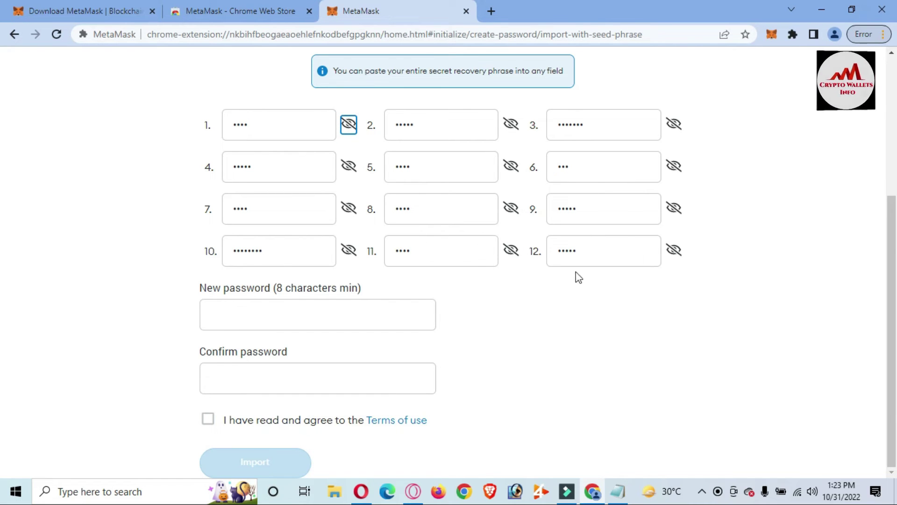
pyautogui.click(277, 320)
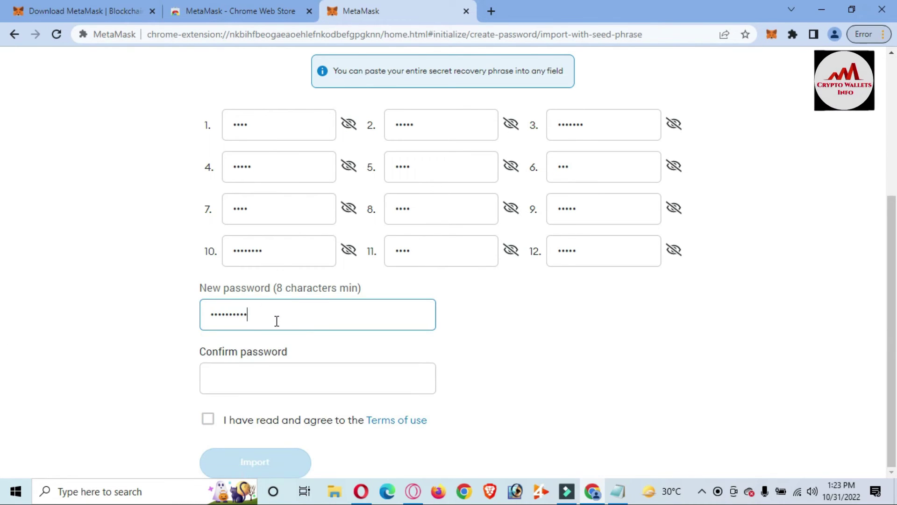
pyautogui.click(290, 369)
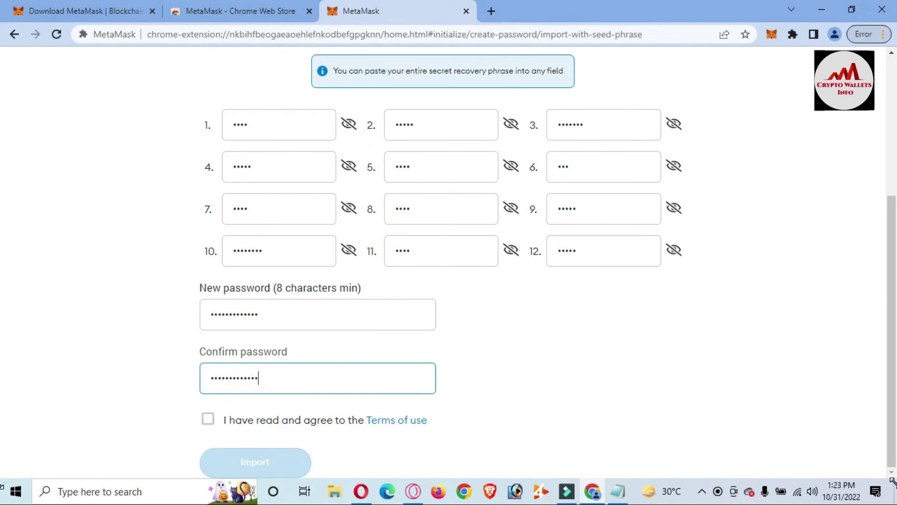
pyautogui.click(206, 420)
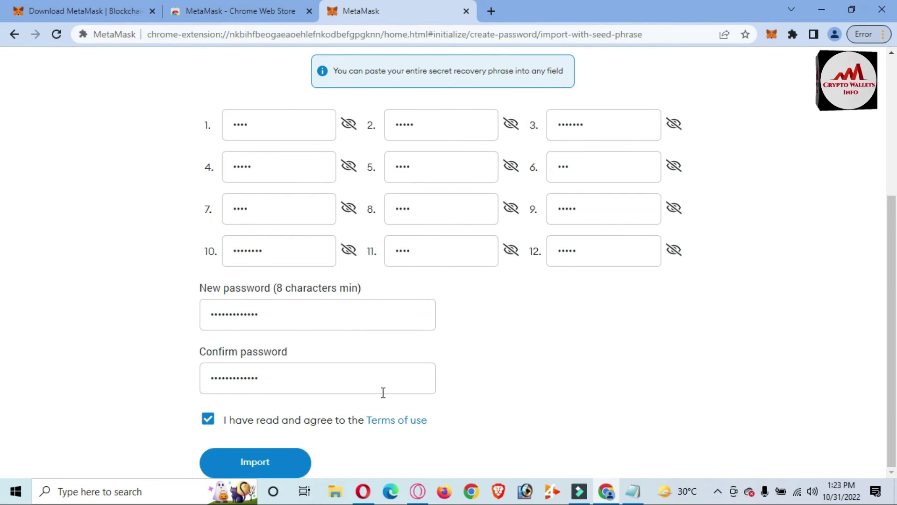
# Import the wallet and read the Congratulations page's safe-storage and phishing tips.
pyautogui.click(261, 463)
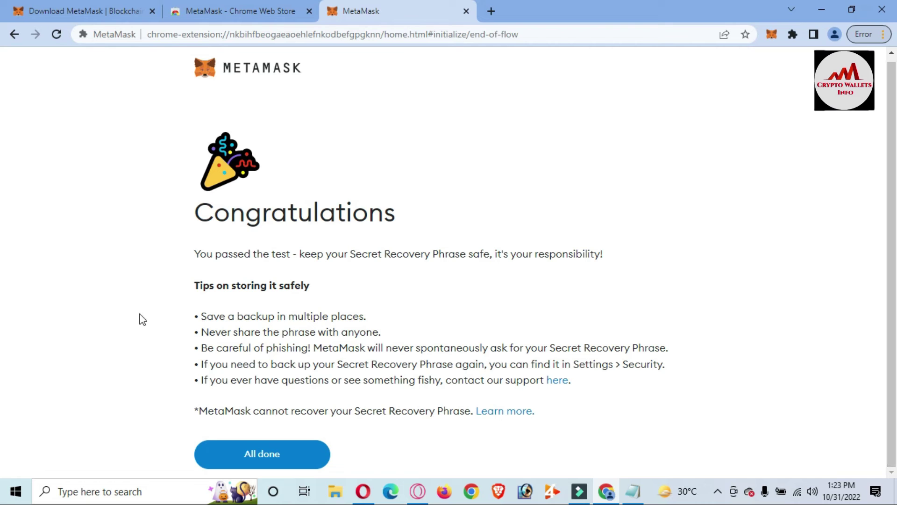
pyautogui.moveTo(196, 316)
pyautogui.mouseDown()
pyautogui.moveTo(533, 398)
pyautogui.moveTo(521, 337)
pyautogui.moveTo(416, 312)
pyautogui.mouseUp()
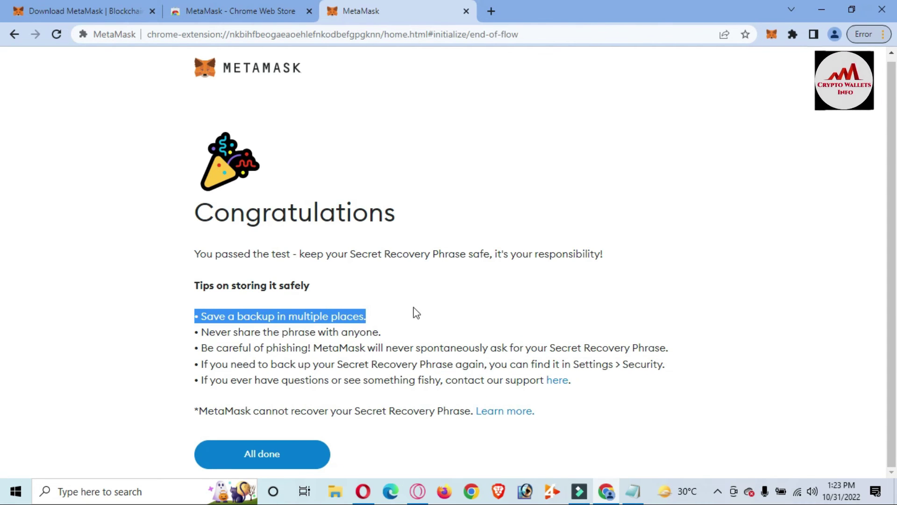
pyautogui.click(455, 311)
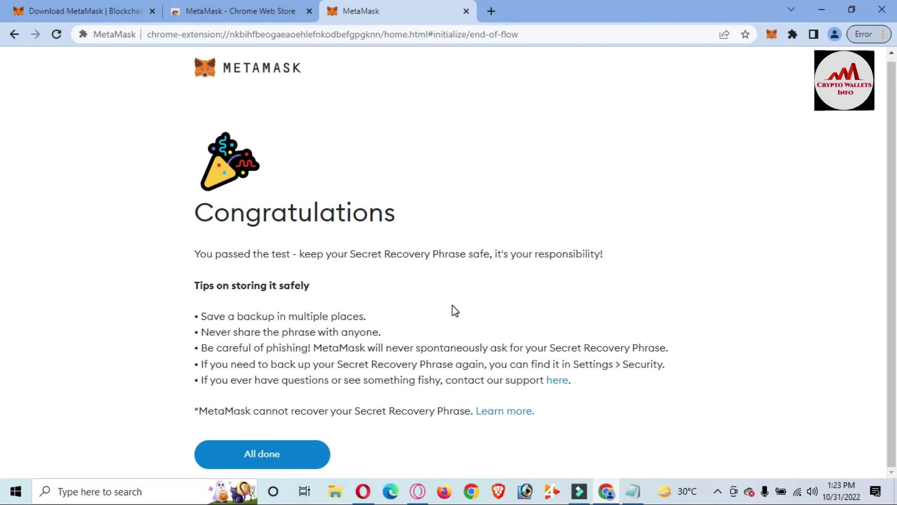
pyautogui.moveTo(244, 347)
pyautogui.mouseDown()
pyautogui.moveTo(297, 361)
pyautogui.moveTo(286, 348)
pyautogui.mouseUp()
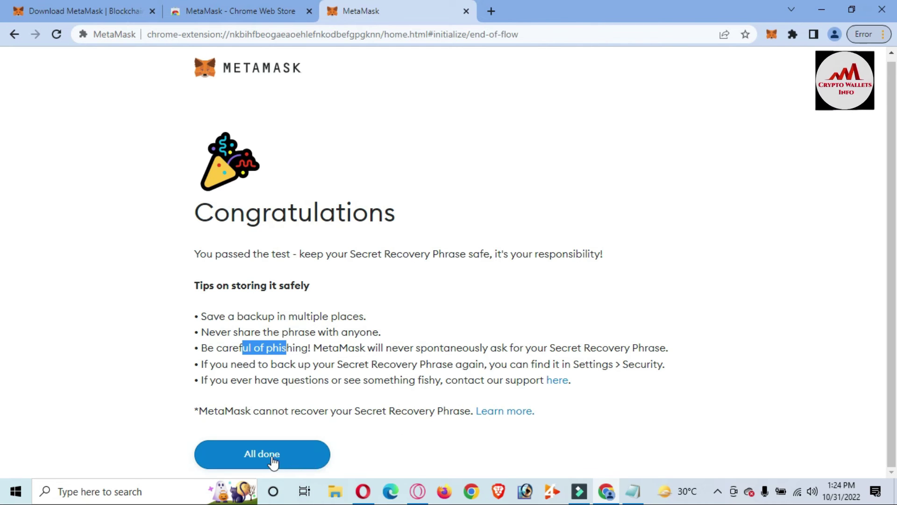
# Finish with All done and scroll up to Account 1 showing 0 ETH on Ethereum Mainnet.
pyautogui.click(260, 453)
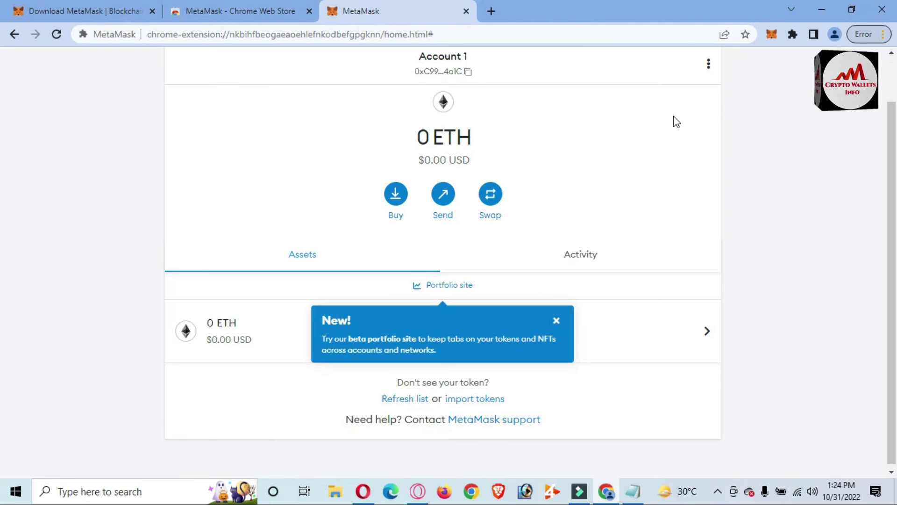
pyautogui.scroll(2, 3, 140)
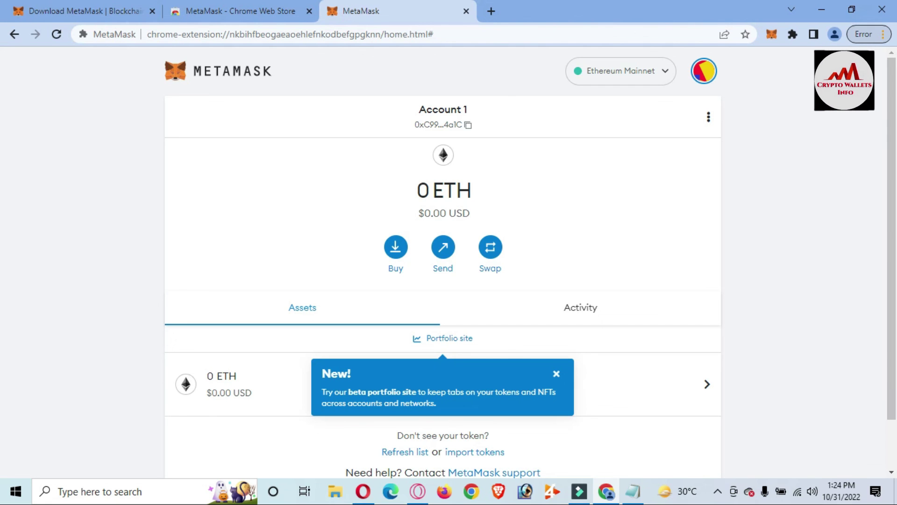
# Return to Opera's Crypto Wallets Info Videos tab listing the Coin98, MetaMask and Binance uploads.
pyautogui.click(362, 493)
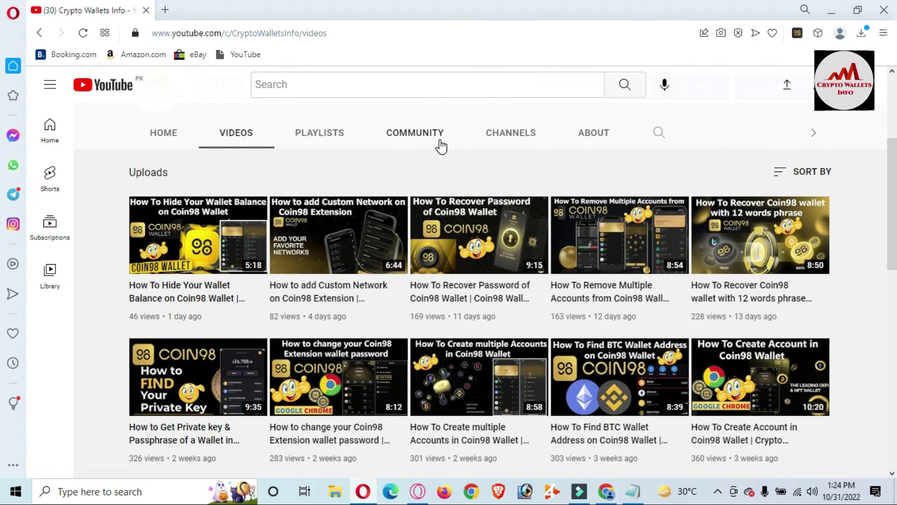
pyautogui.scroll(4, 348, 286)
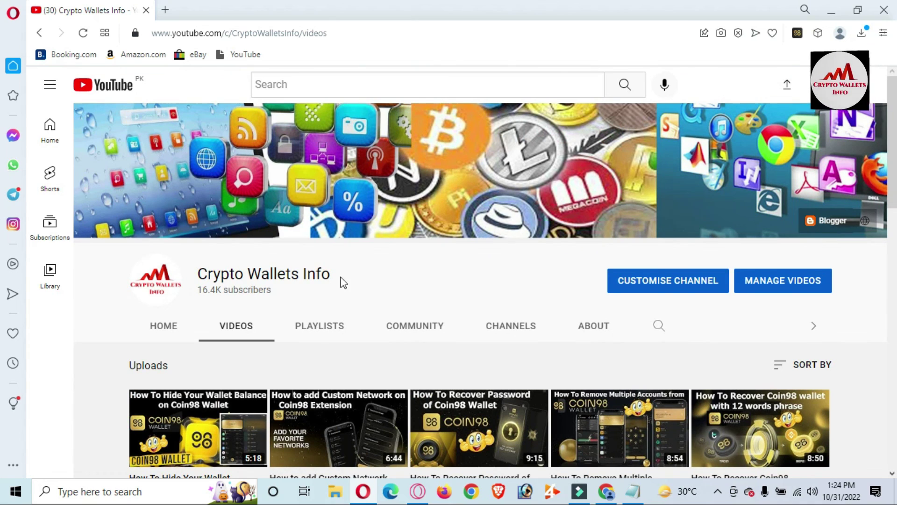
pyautogui.moveTo(332, 275); pyautogui.dragTo(275, 269)
pyautogui.click(276, 268)
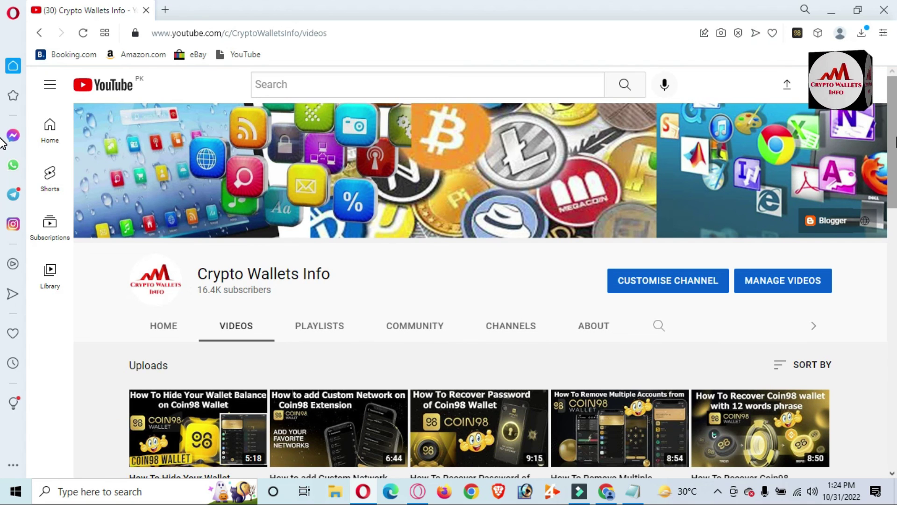
pyautogui.moveTo(895, 142)
pyautogui.mouseDown()
pyautogui.moveTo(896, 428)
pyautogui.moveTo(895, 158)
pyautogui.mouseUp()
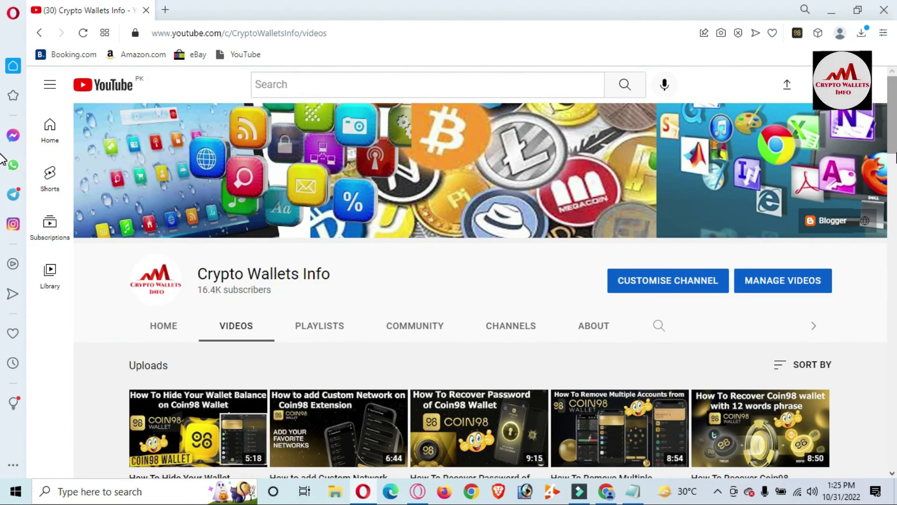